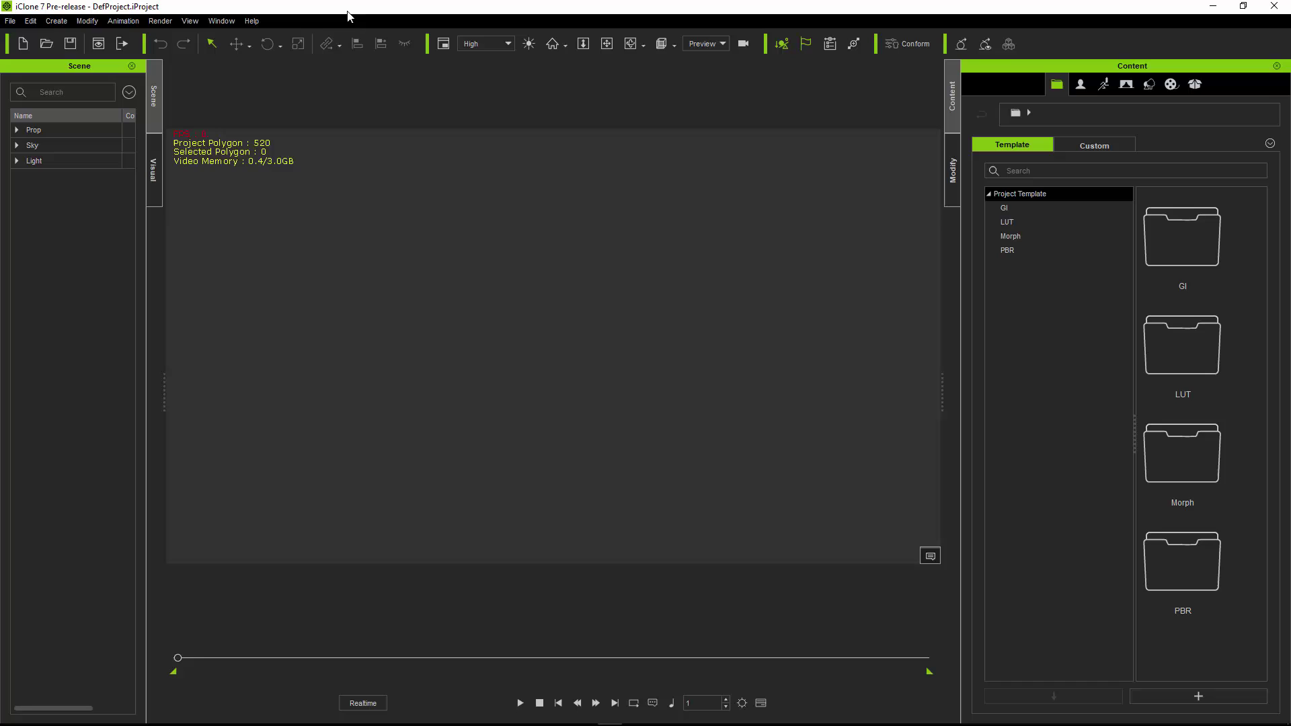
In Edit > Preference, turn Show Grid on and back off, enable 90° Angle Snap, then close the dialog
left_click(30, 21)
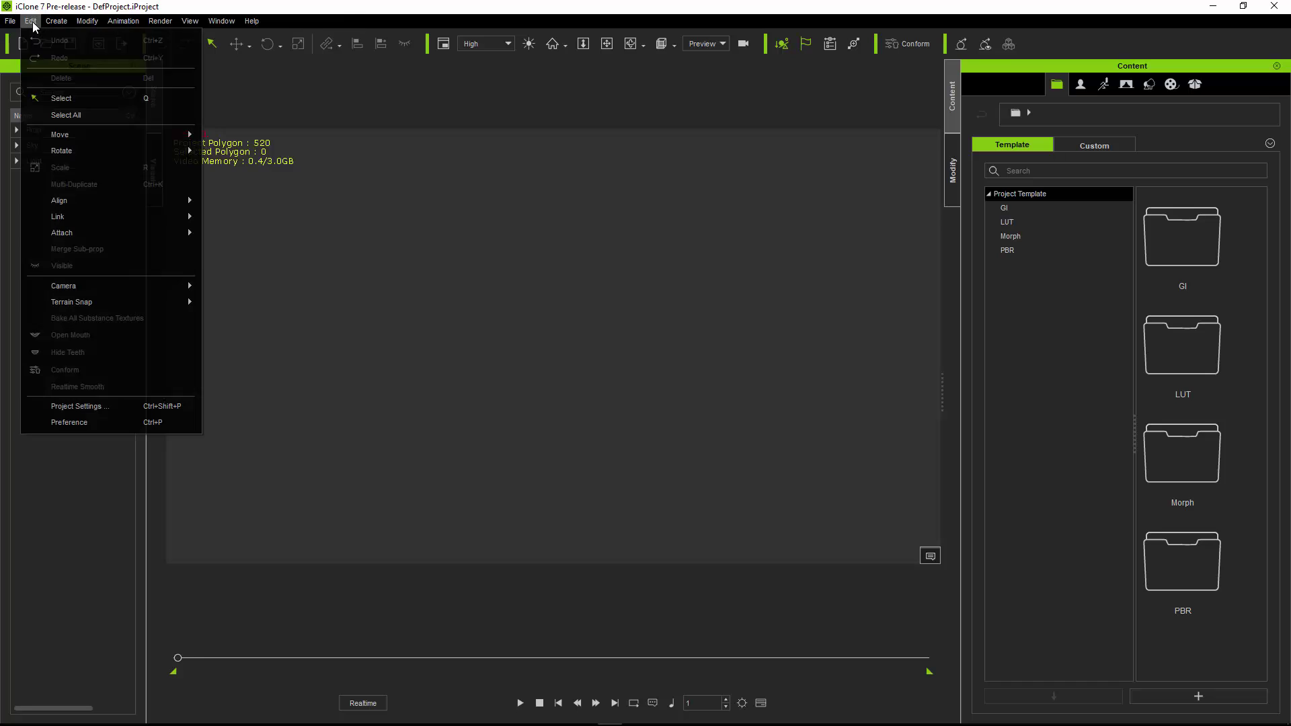
left_click(91, 419)
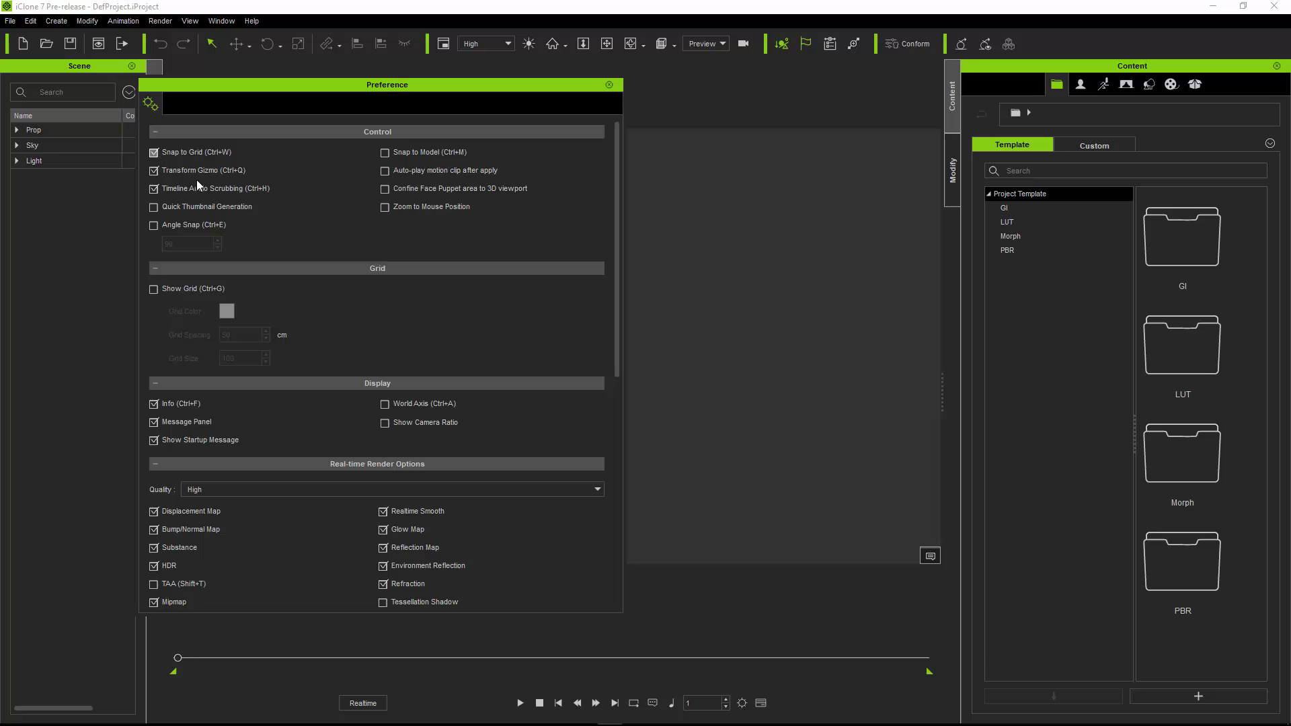
left_click(154, 289)
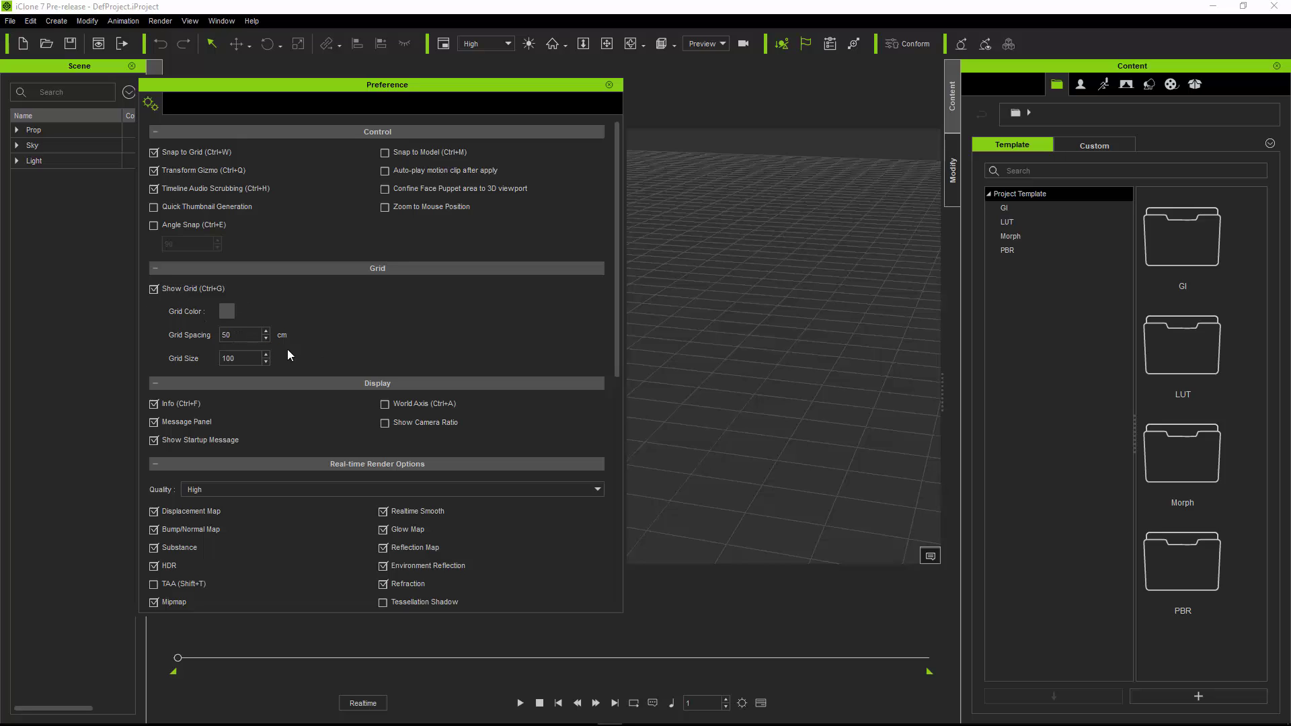
left_click(154, 289)
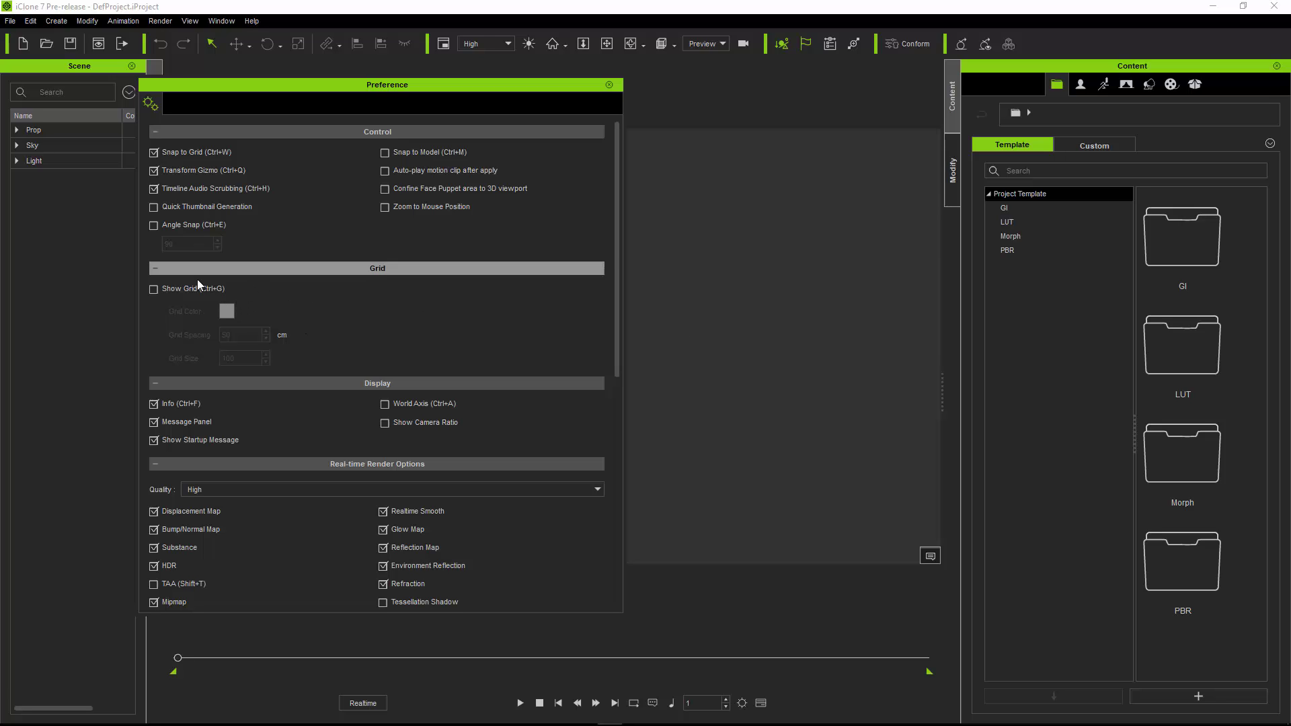
left_click(154, 226)
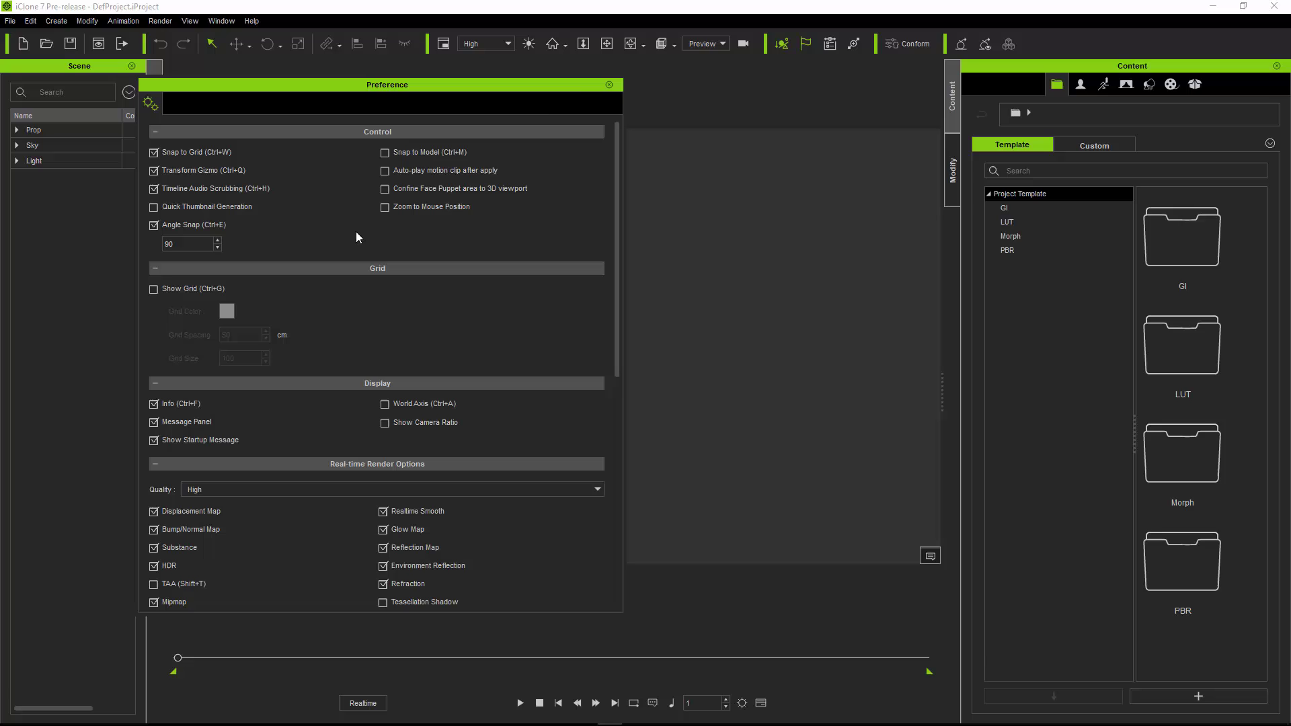
left_click(609, 85)
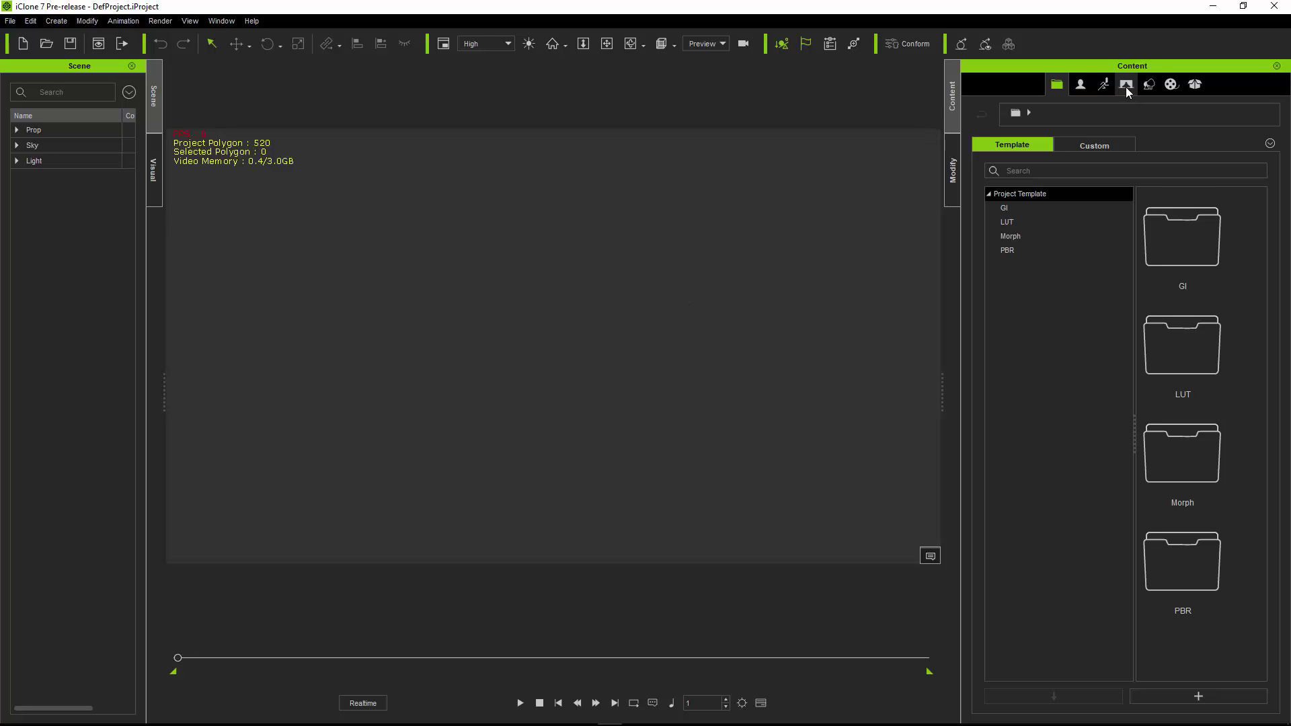
Show the Custom Set library and expand Prop to reveal the Architecture - Rome folders
left_click(1149, 88)
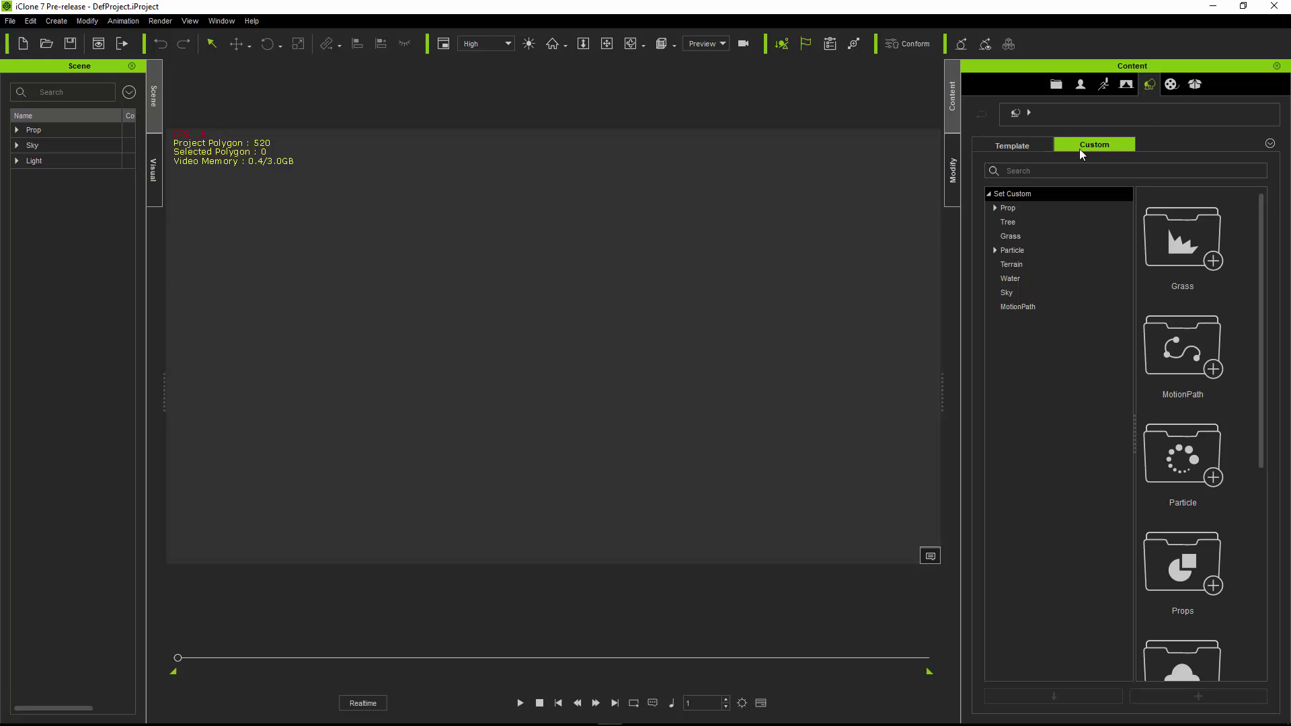
left_click(996, 210)
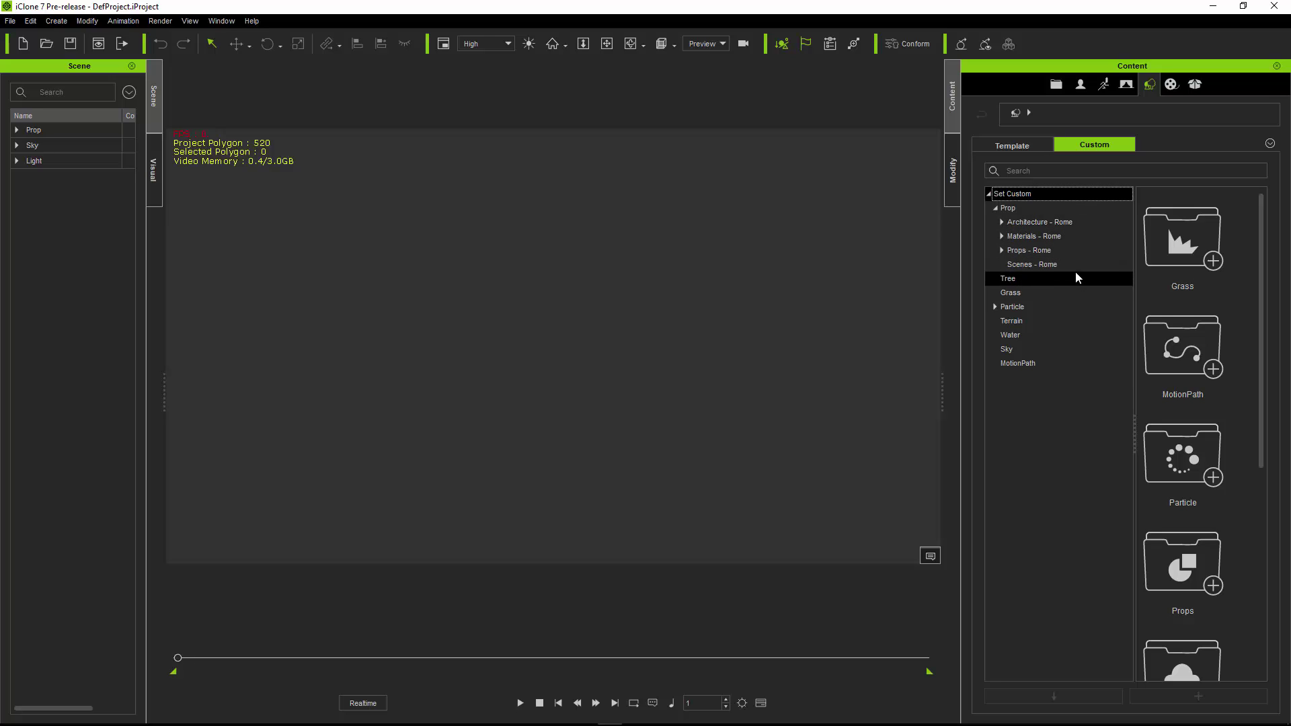
key("Down")
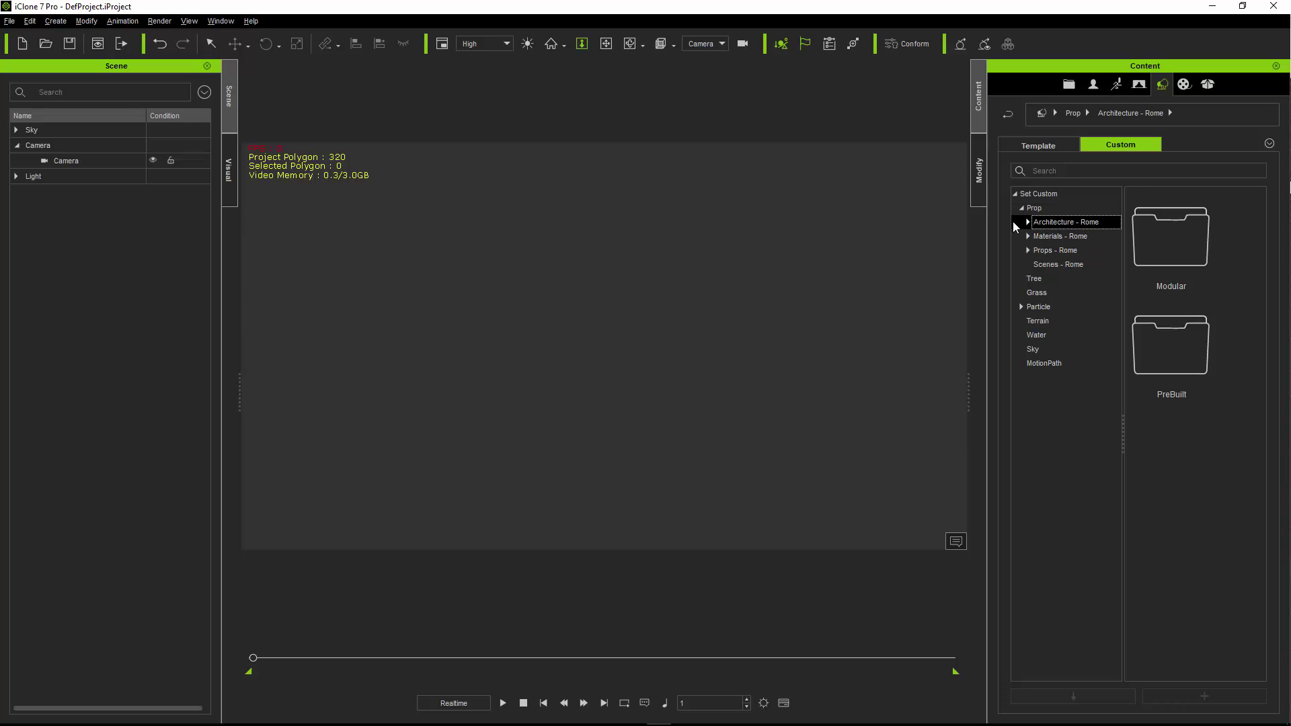
Preview BuildingA/B/C in Architecture - Rome's PreBuilt folder, then list Modular's Doors, Facades and Floors, Features and Foundation folders
left_click(1029, 223)
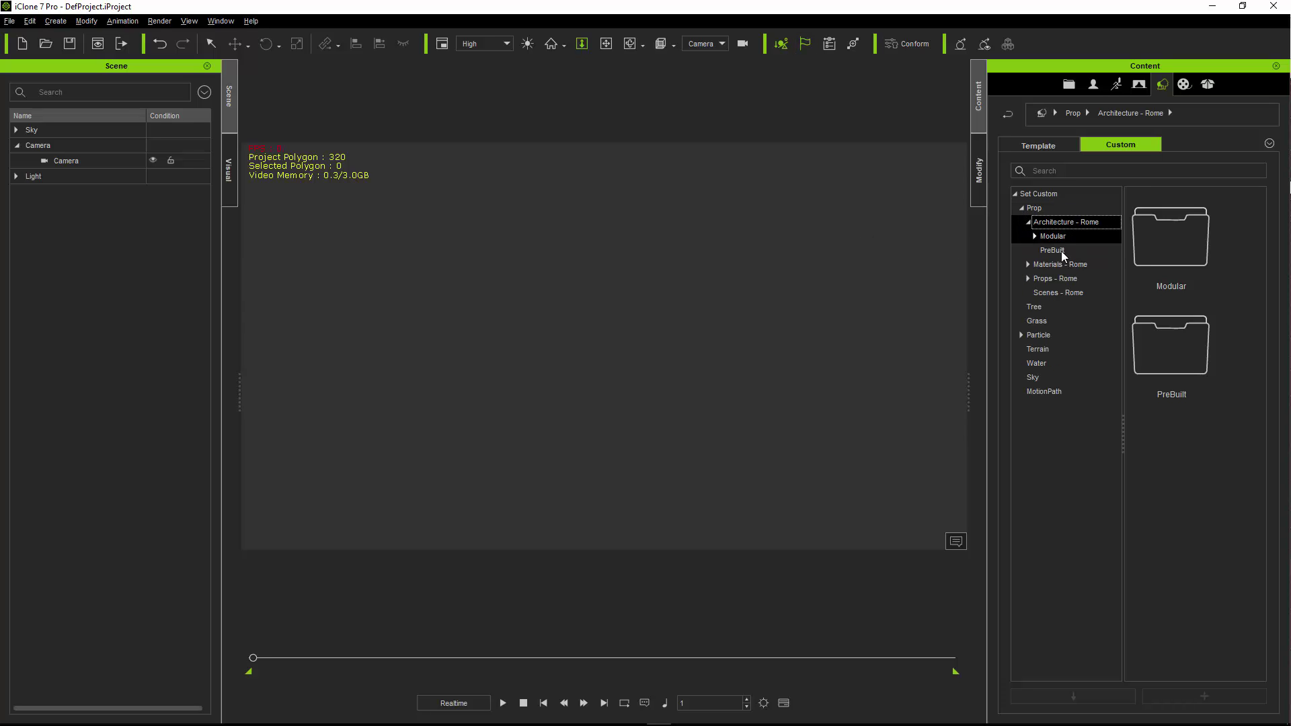
left_click(1056, 251)
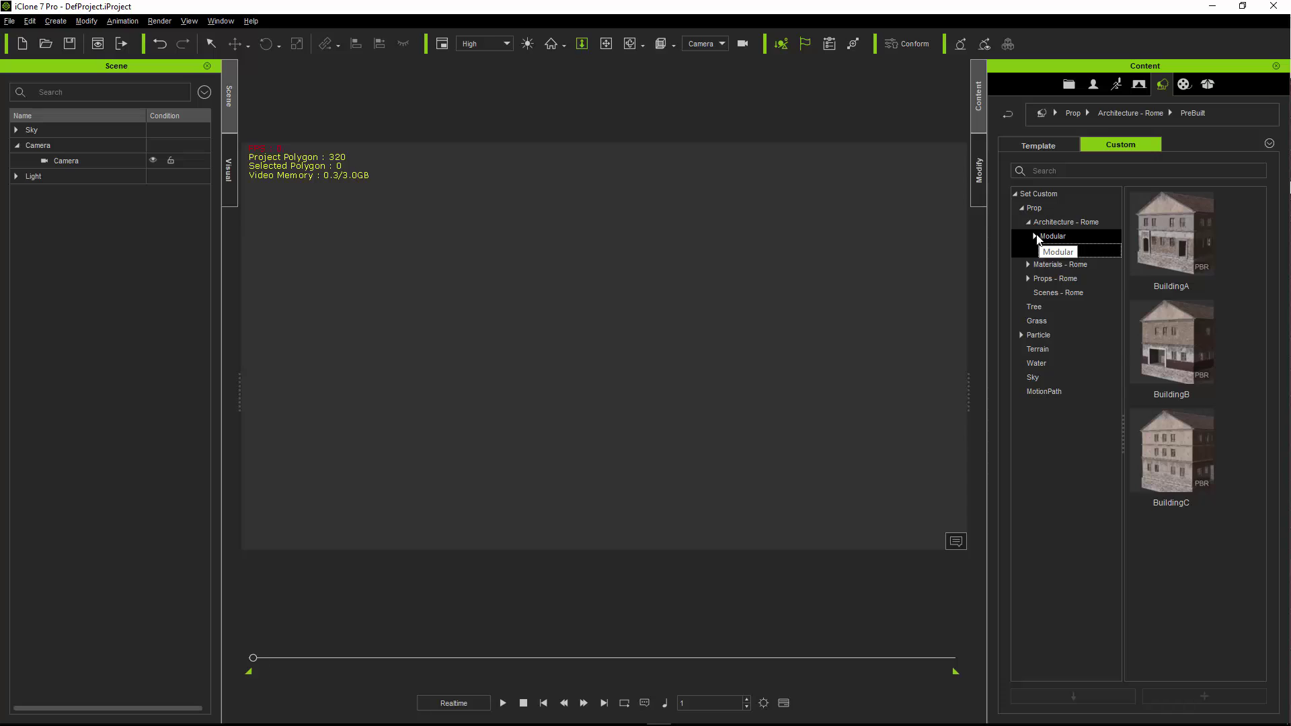
left_click(1036, 237)
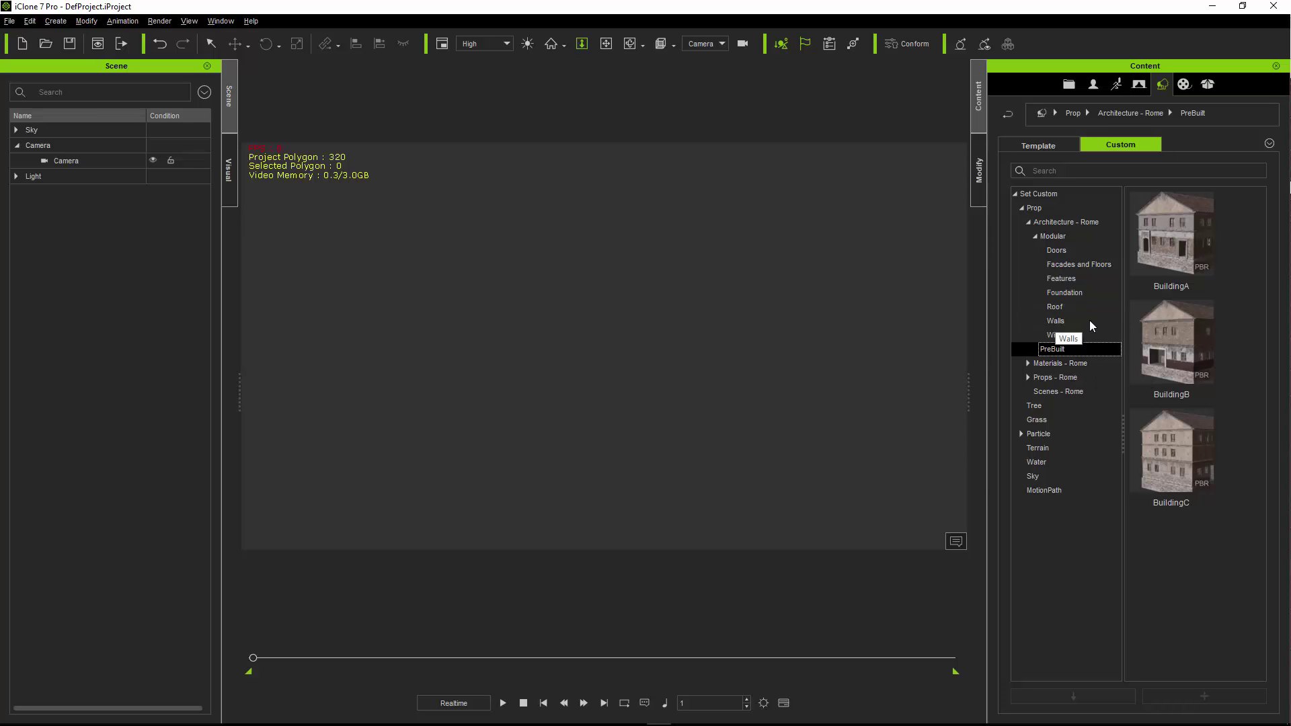
left_click(1072, 239)
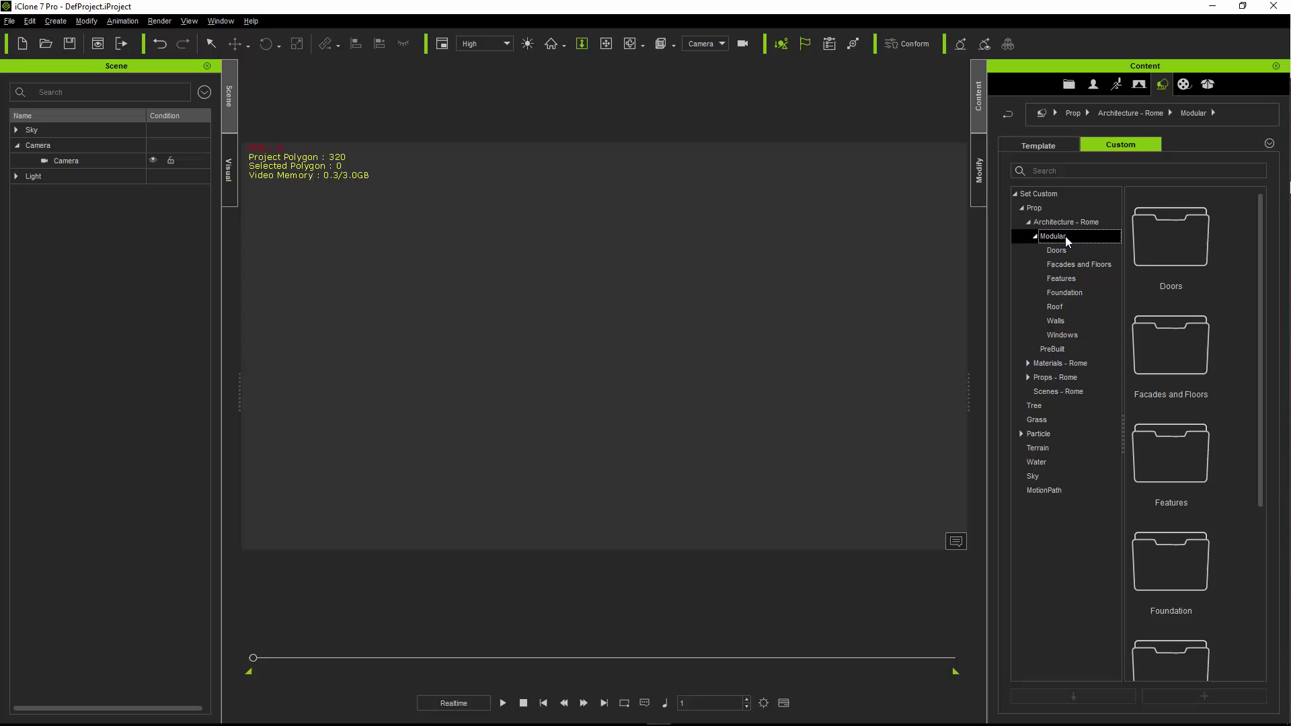
Collapse Architecture - Rome, view Materials - Rome's Architectural folder, collapse it, and expand Props - Rome
left_click(1028, 223)
left_click(1051, 239)
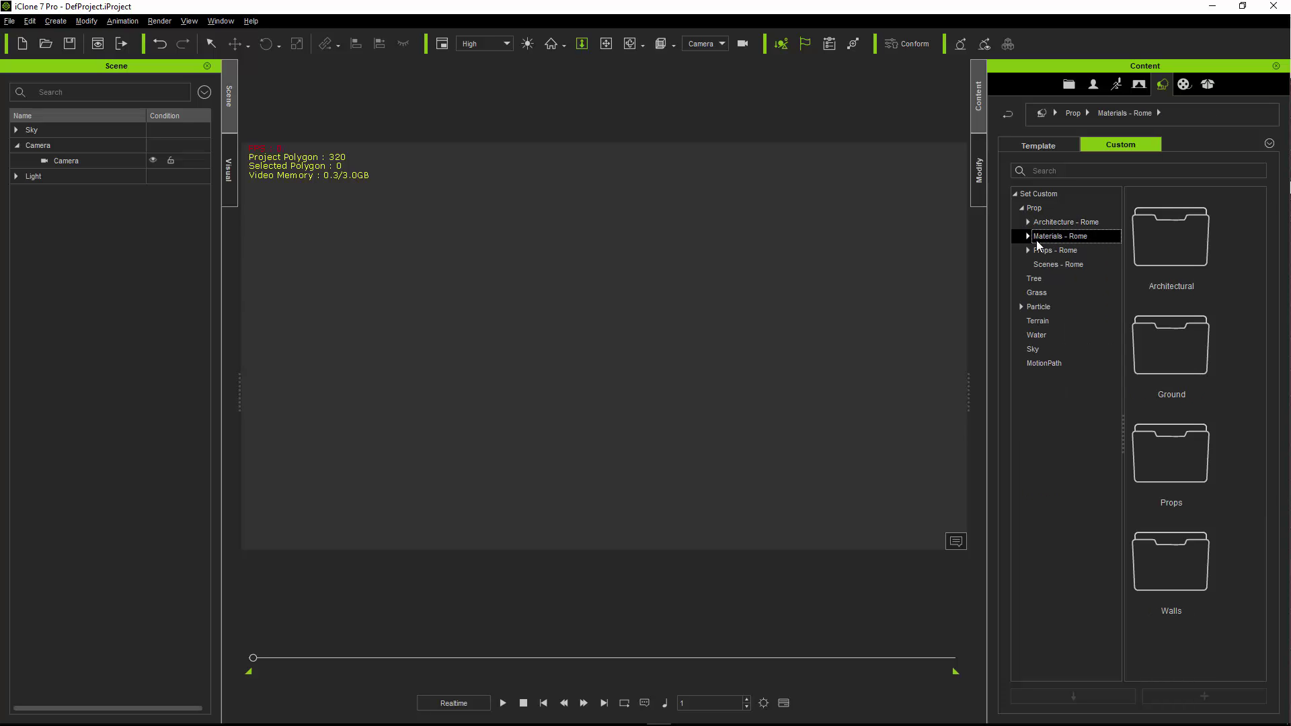
left_click(1028, 237)
left_click(1054, 250)
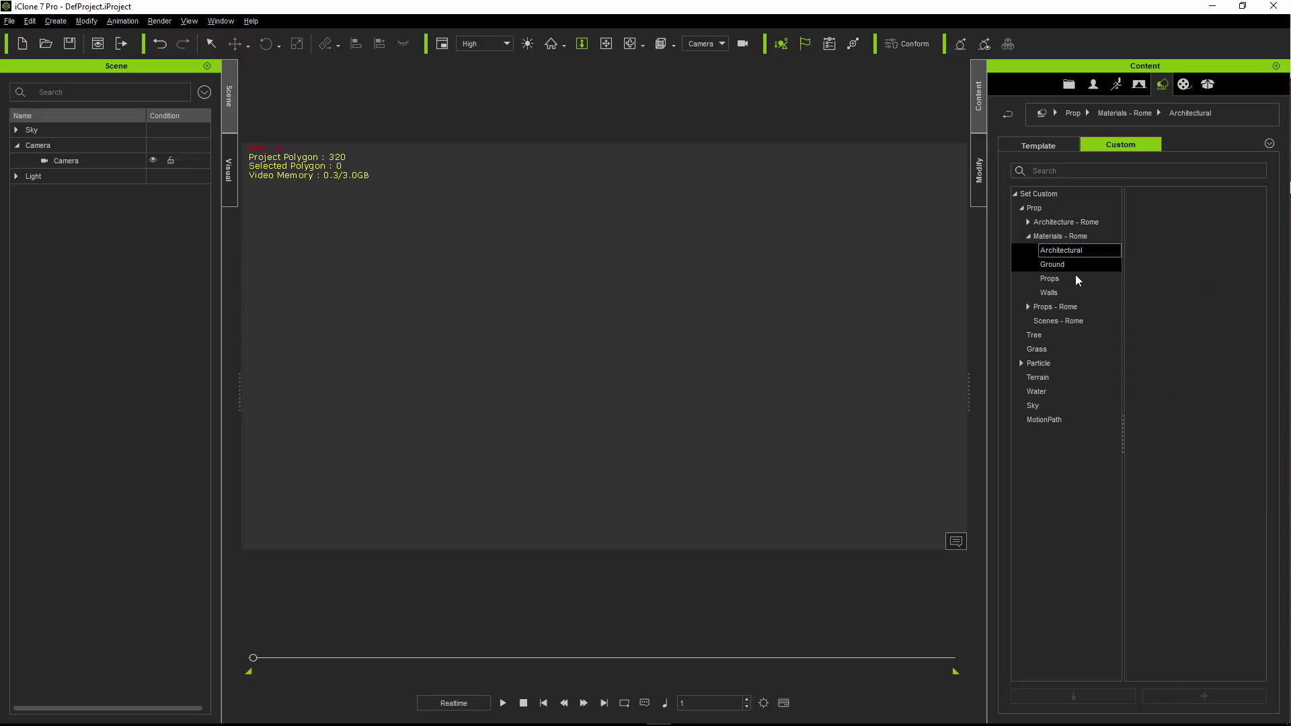
left_click(1029, 236)
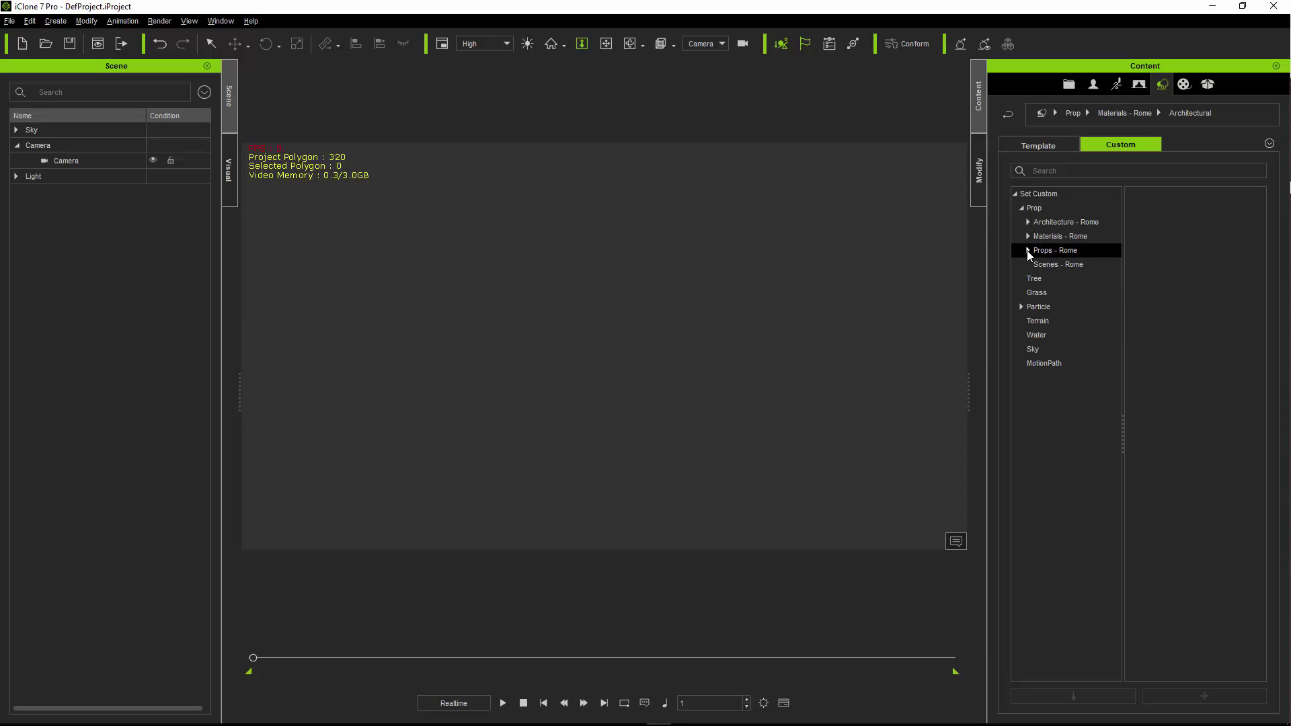
left_click(1028, 250)
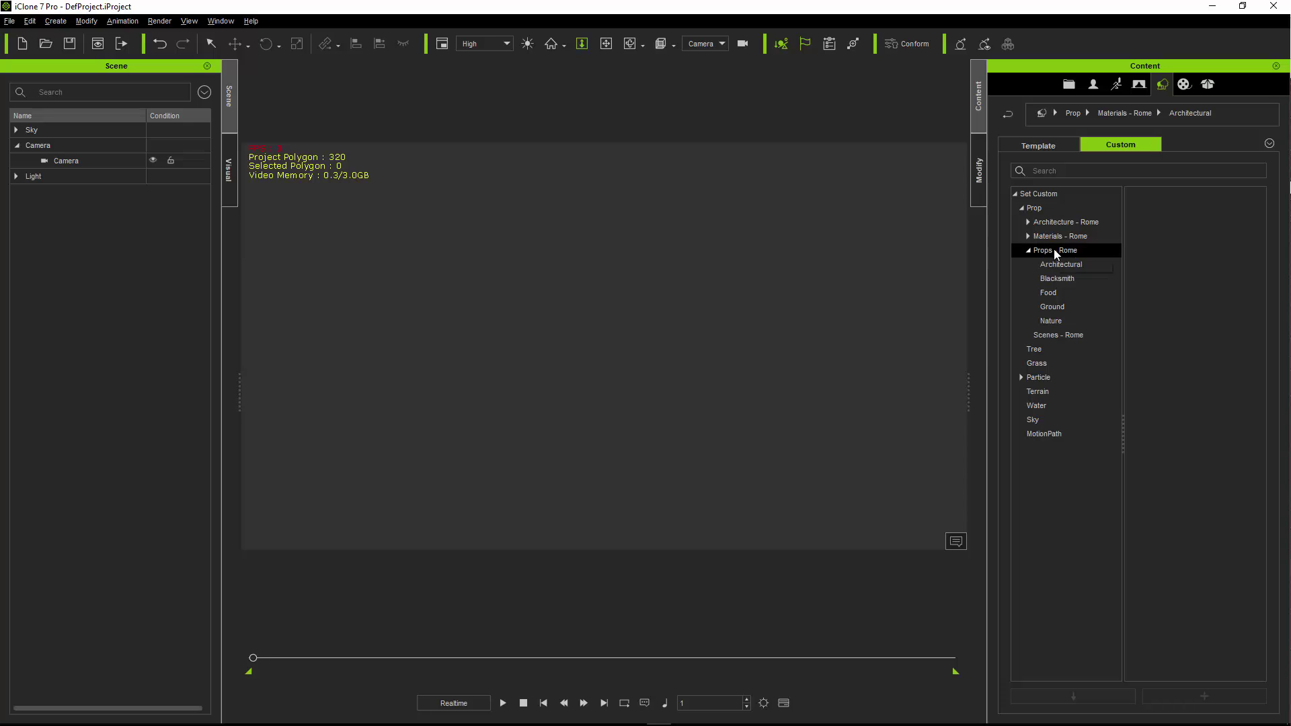
Scroll through the Props - Rome thumbnails, from Barrel, CartSmall and PotA to Trunk and TrunkLid
left_click(1055, 250)
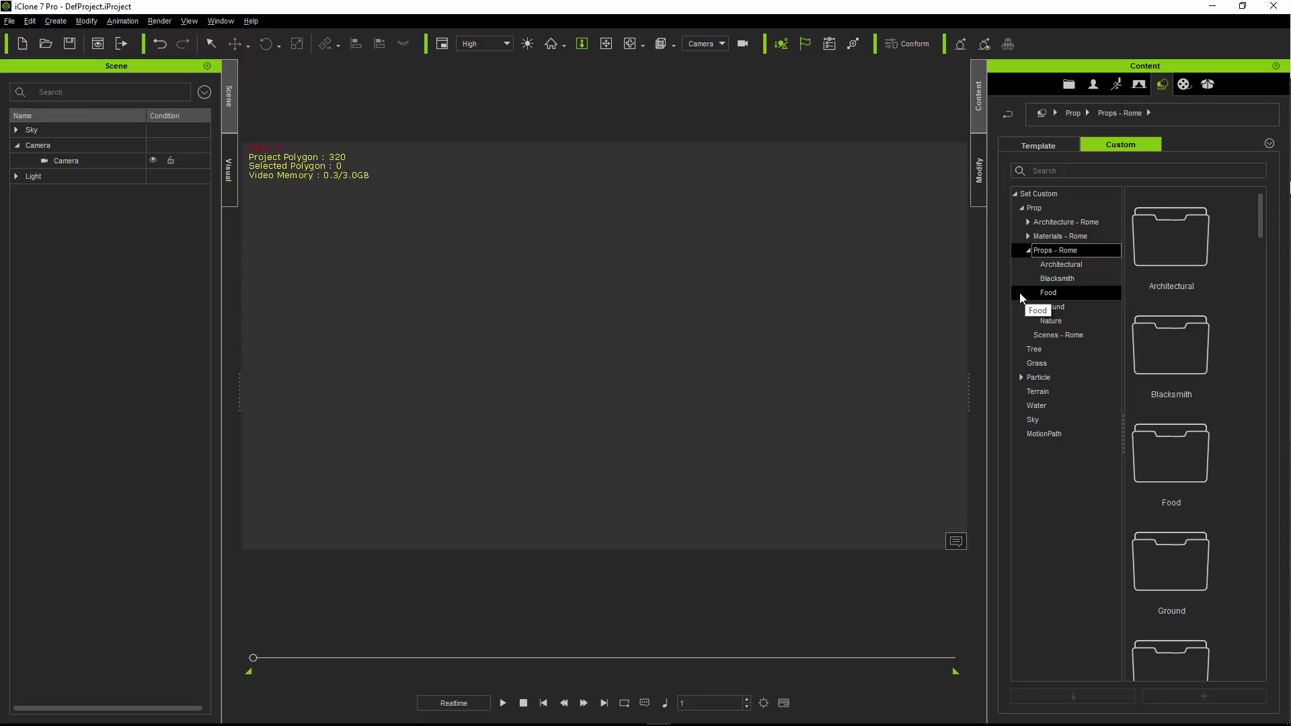
scroll(1173, 353, "down", 5)
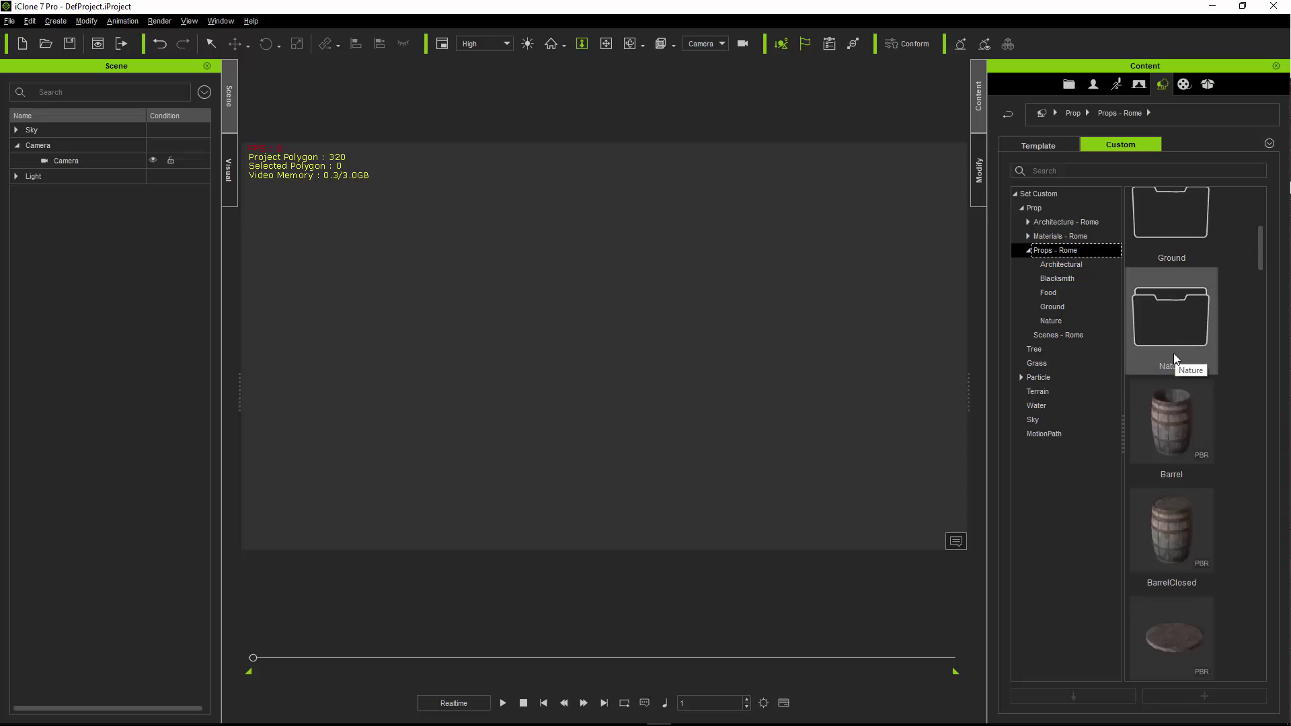
scroll(1173, 353, "down", 5)
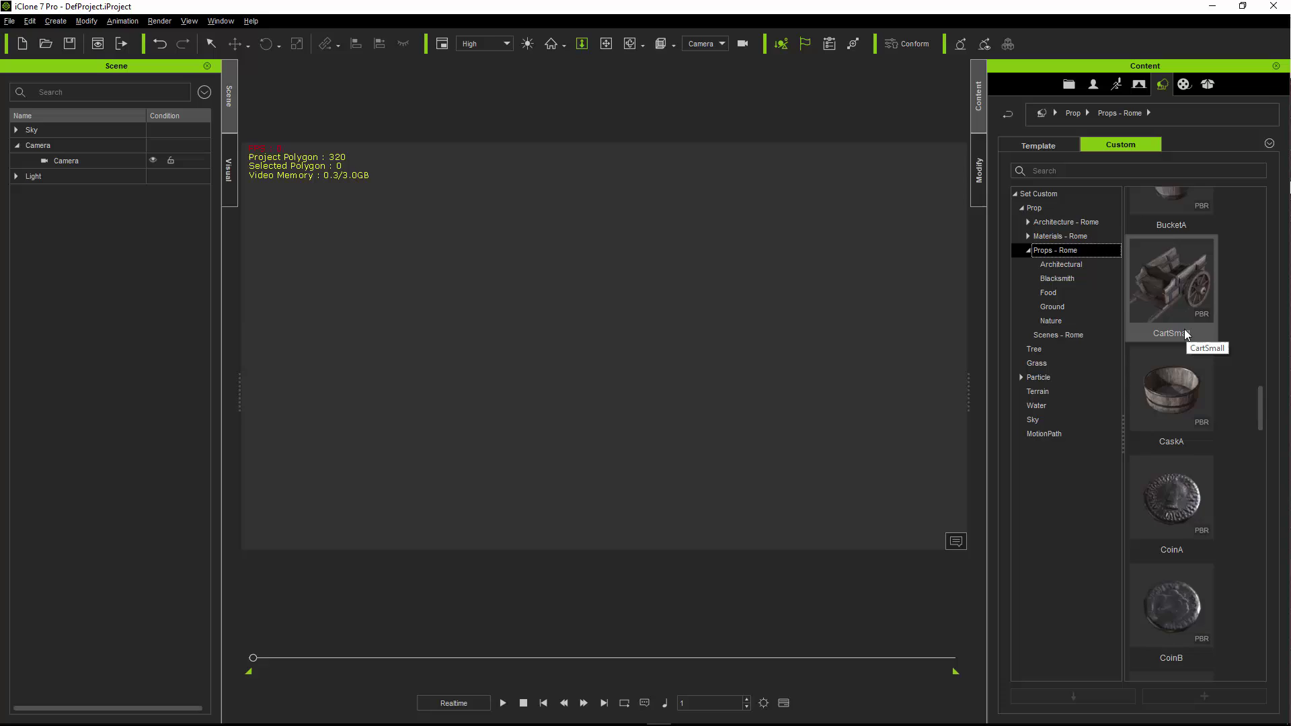
scroll(1185, 333, "down", 15)
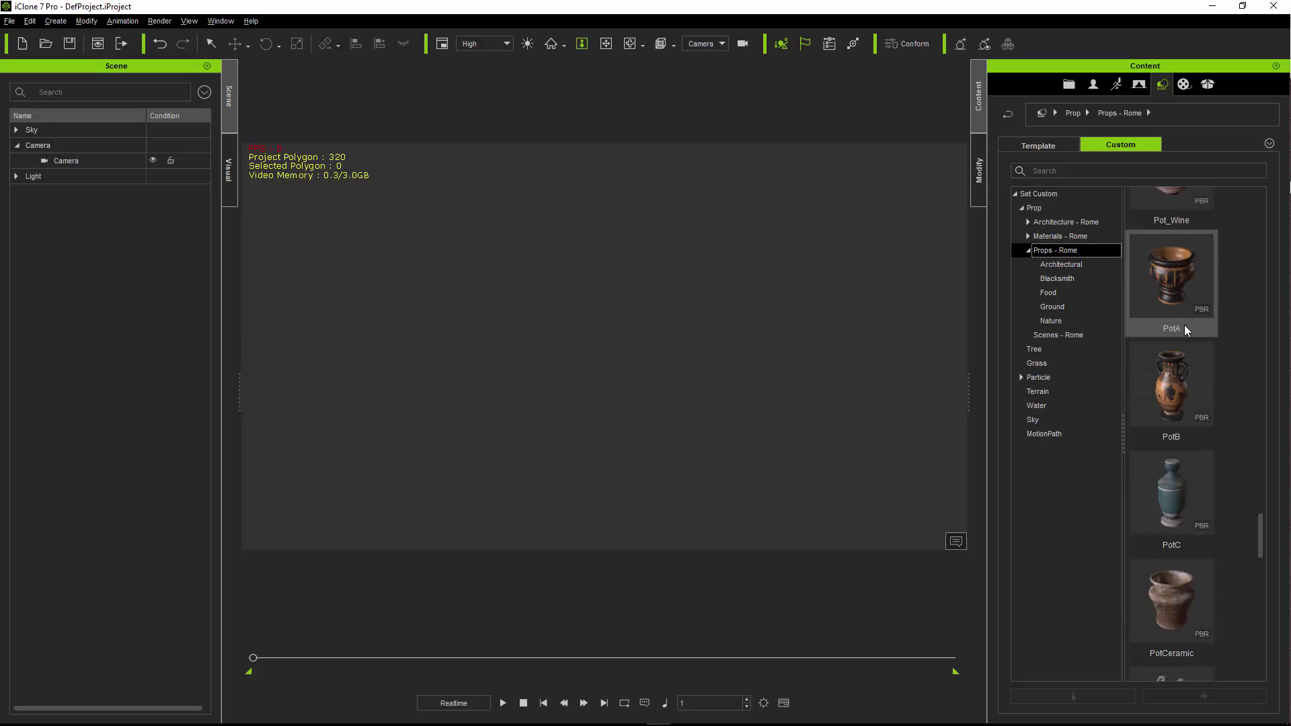
scroll(1184, 325, "down", 10)
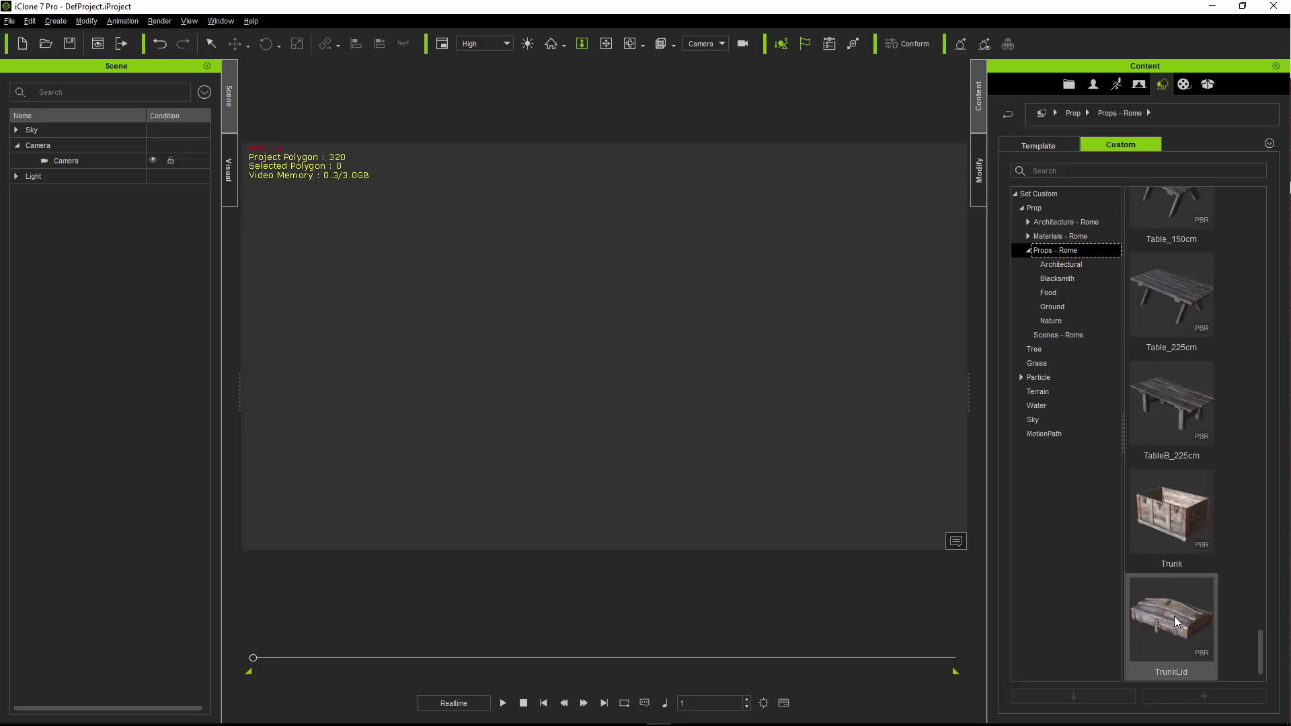
Browse the Architectural props folder, including the ShopShade items
left_click(1063, 265)
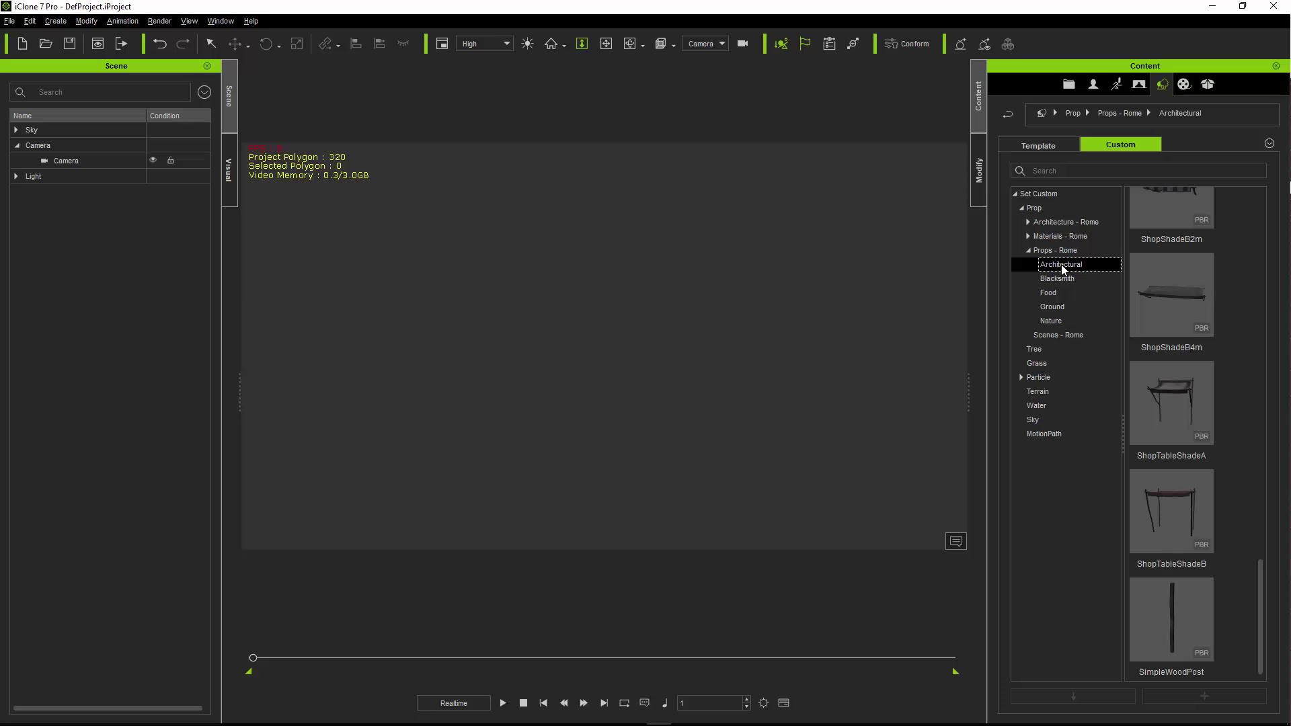
scroll(1184, 309, "up", 10)
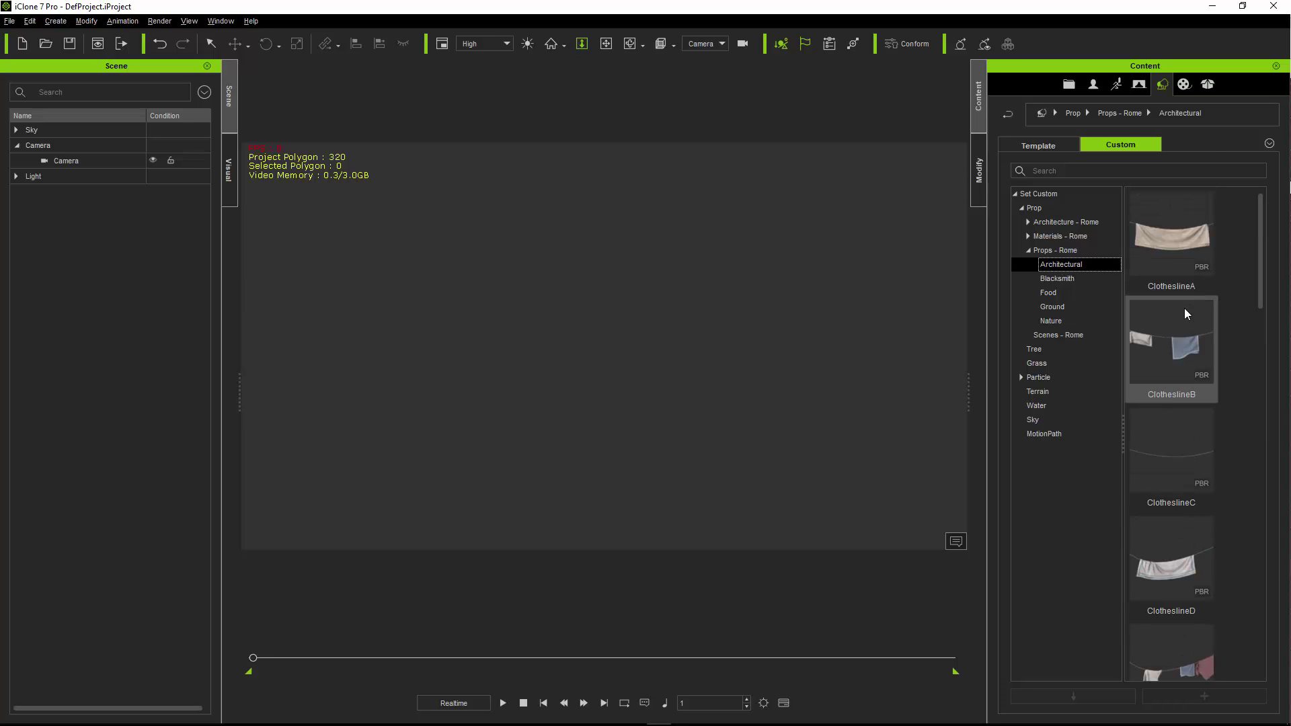
scroll(1184, 365, "down", 3)
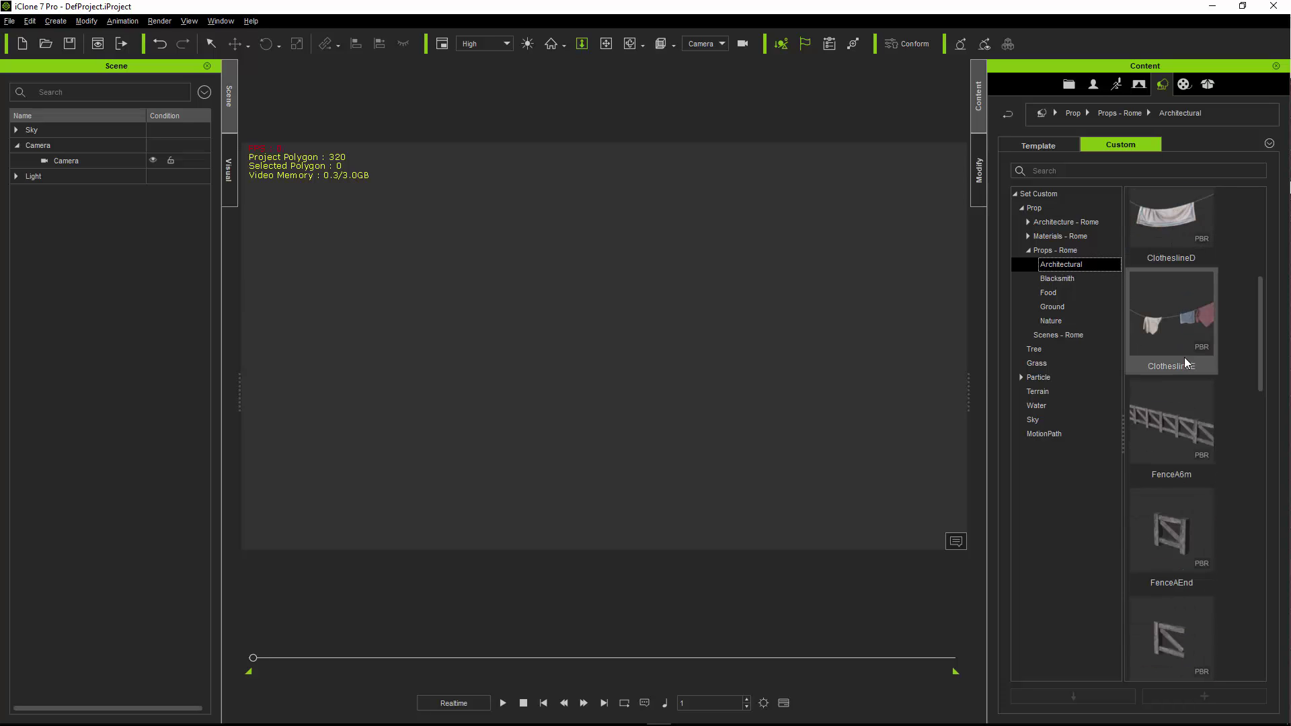
scroll(1186, 363, "down", 8)
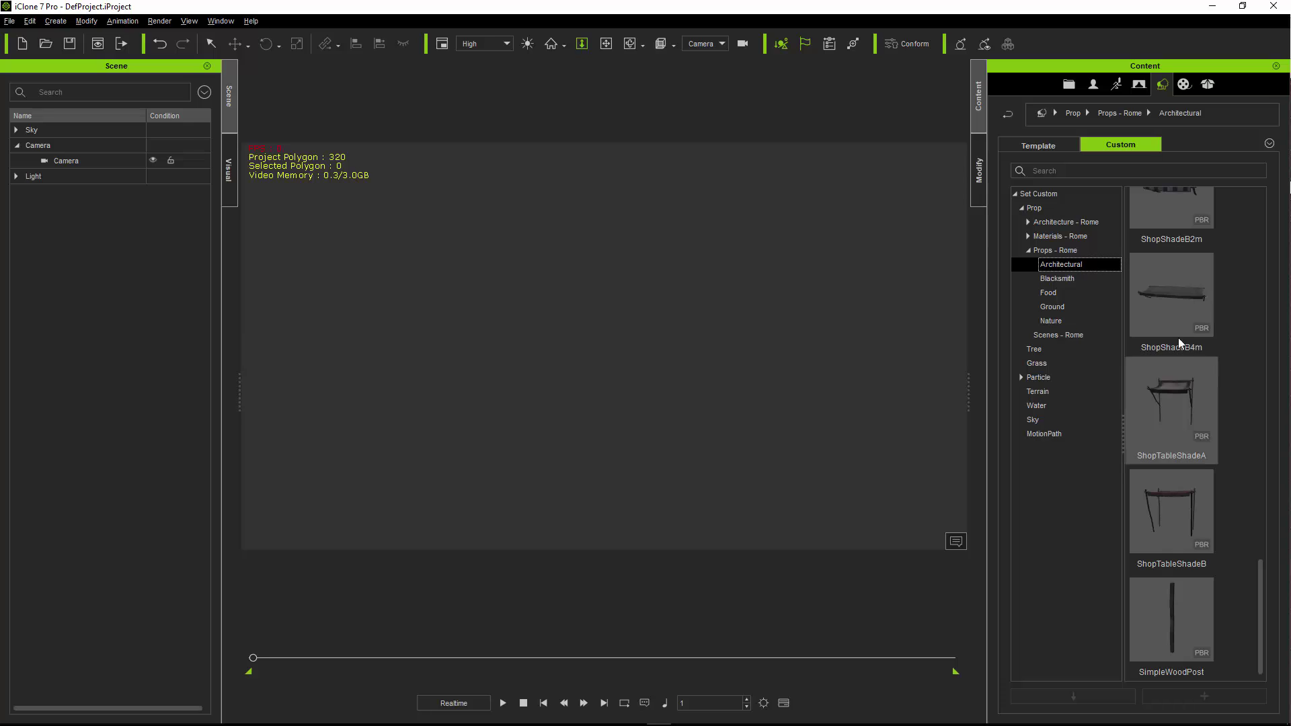
Browse the Blacksmith props folder of Props - Rome
left_click(1059, 278)
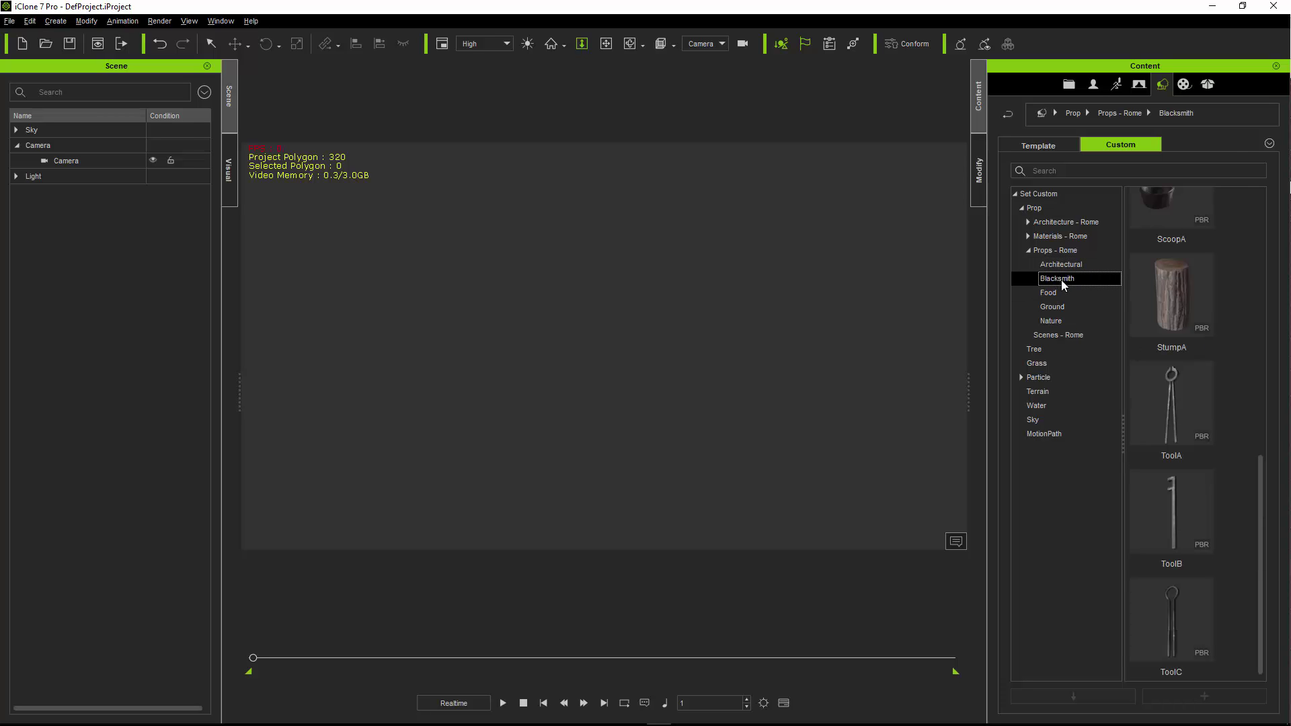
scroll(1214, 324, "up", 10)
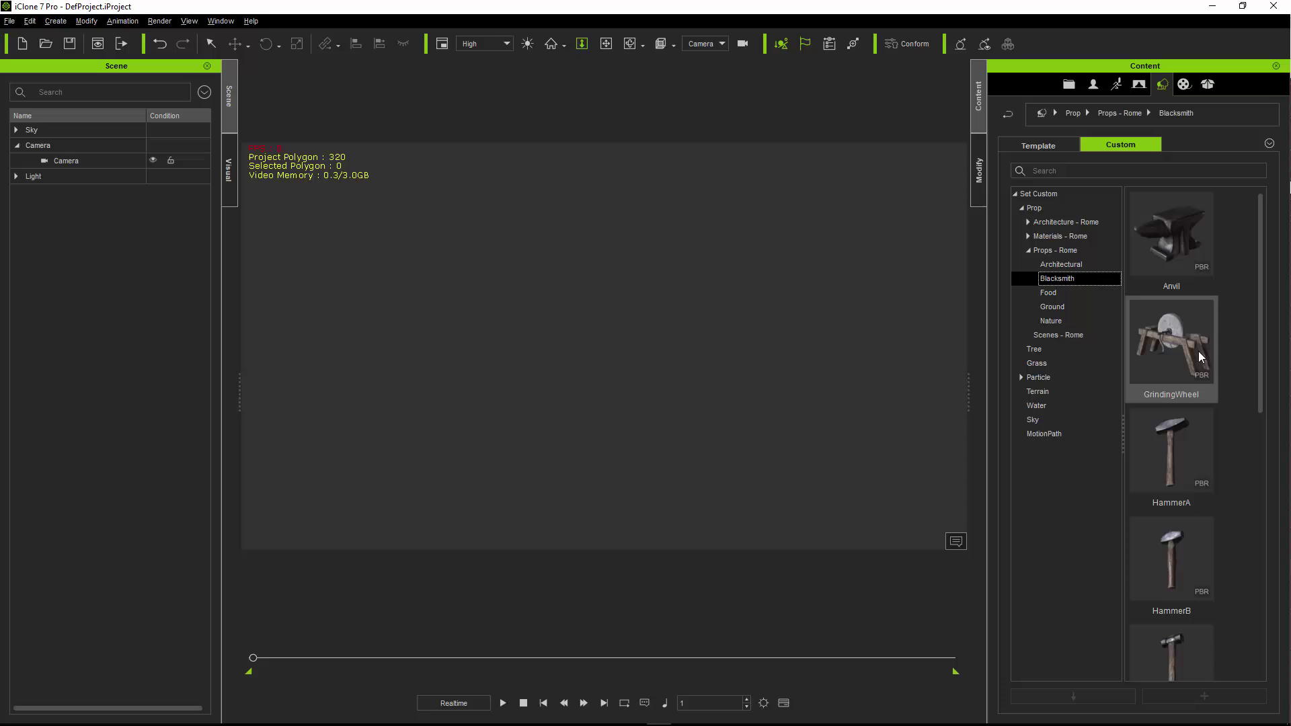
scroll(1201, 375, "down", 10)
scroll(1201, 375, "up", 10)
scroll(1168, 447, "down", 10)
Show the Food props, such as Orange, Peach, Pepper, RedOnion and Shroom
left_click(1062, 294)
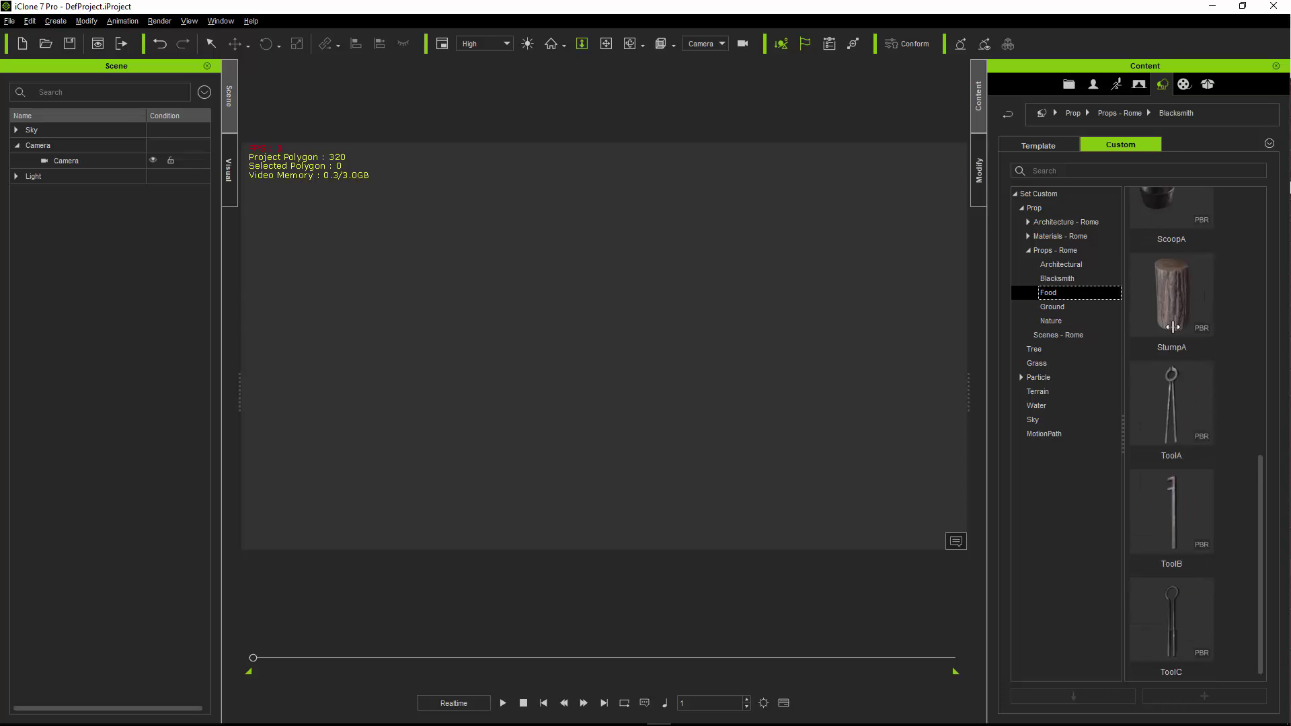
scroll(1188, 334, "up", 5)
scroll(1187, 340, "down", 6)
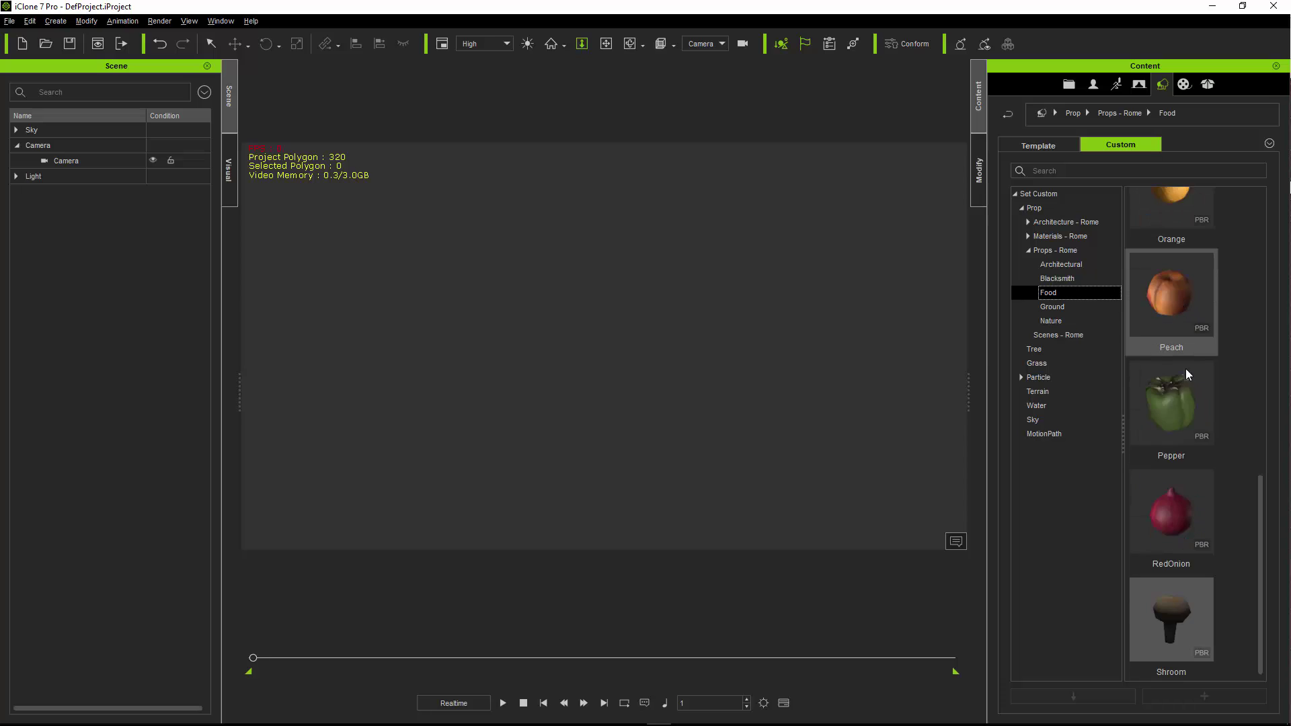
Browse the Ground props, then show the Nature props starting with RockA, RockB and RockC
left_click(1052, 309)
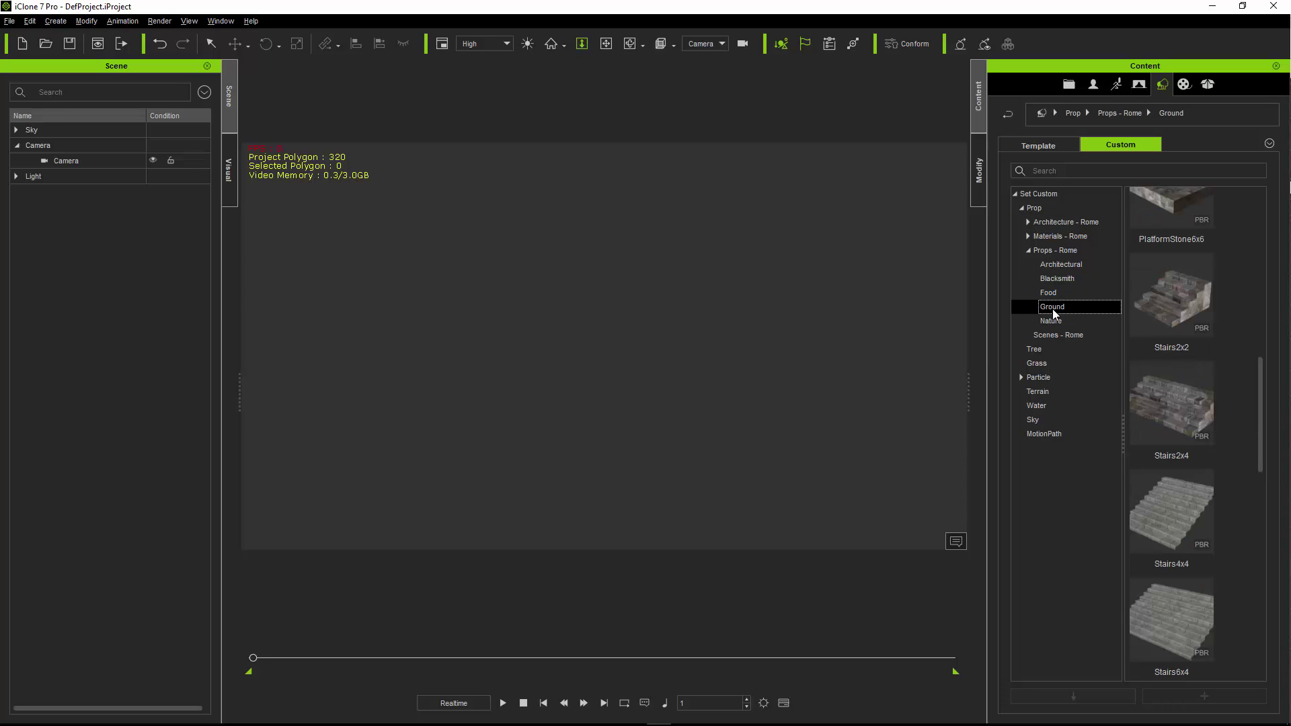
scroll(1175, 370, "up", 3)
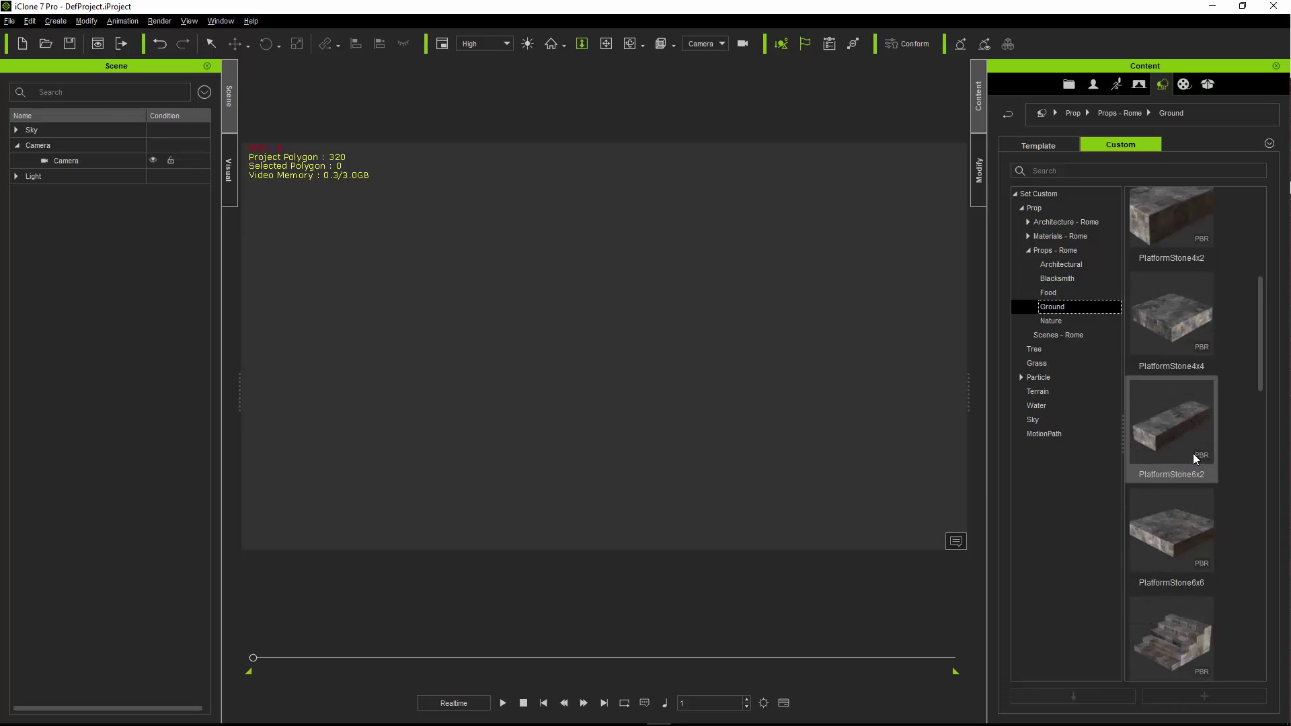
scroll(1194, 458, "down", 3)
scroll(1185, 442, "down", 3)
scroll(1185, 443, "down", 10)
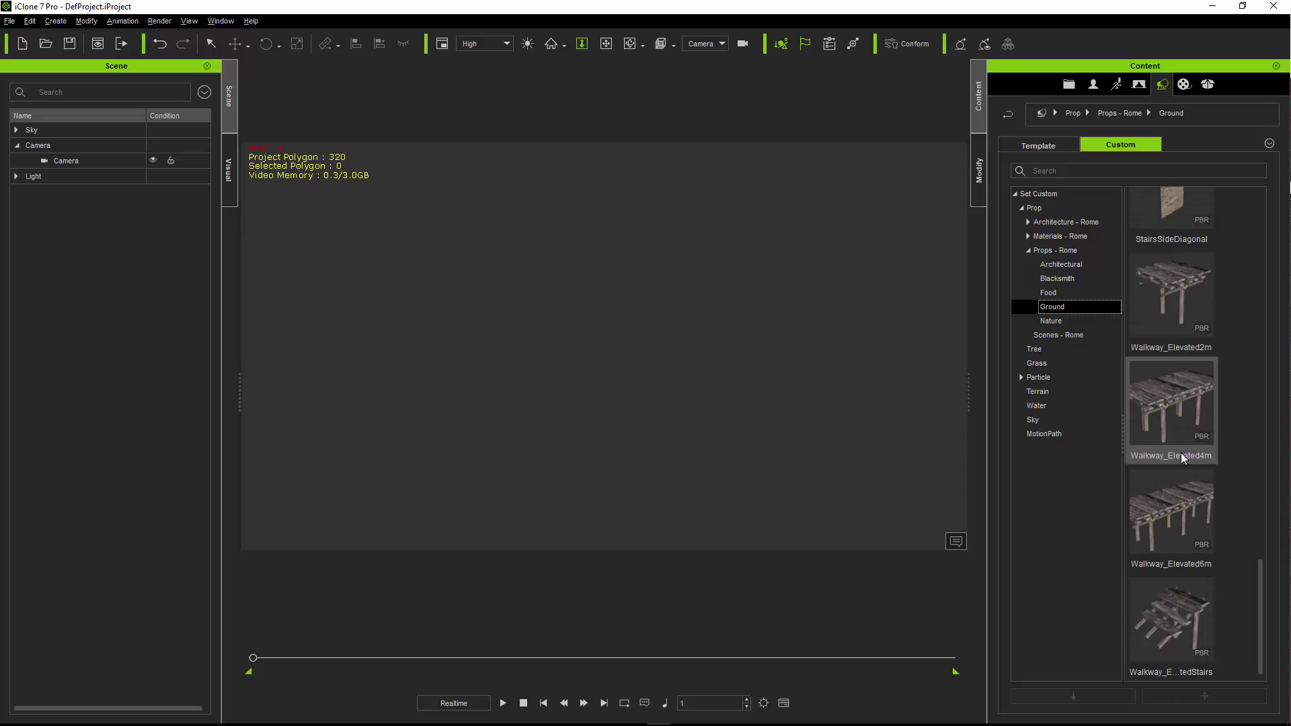
left_click(1063, 326)
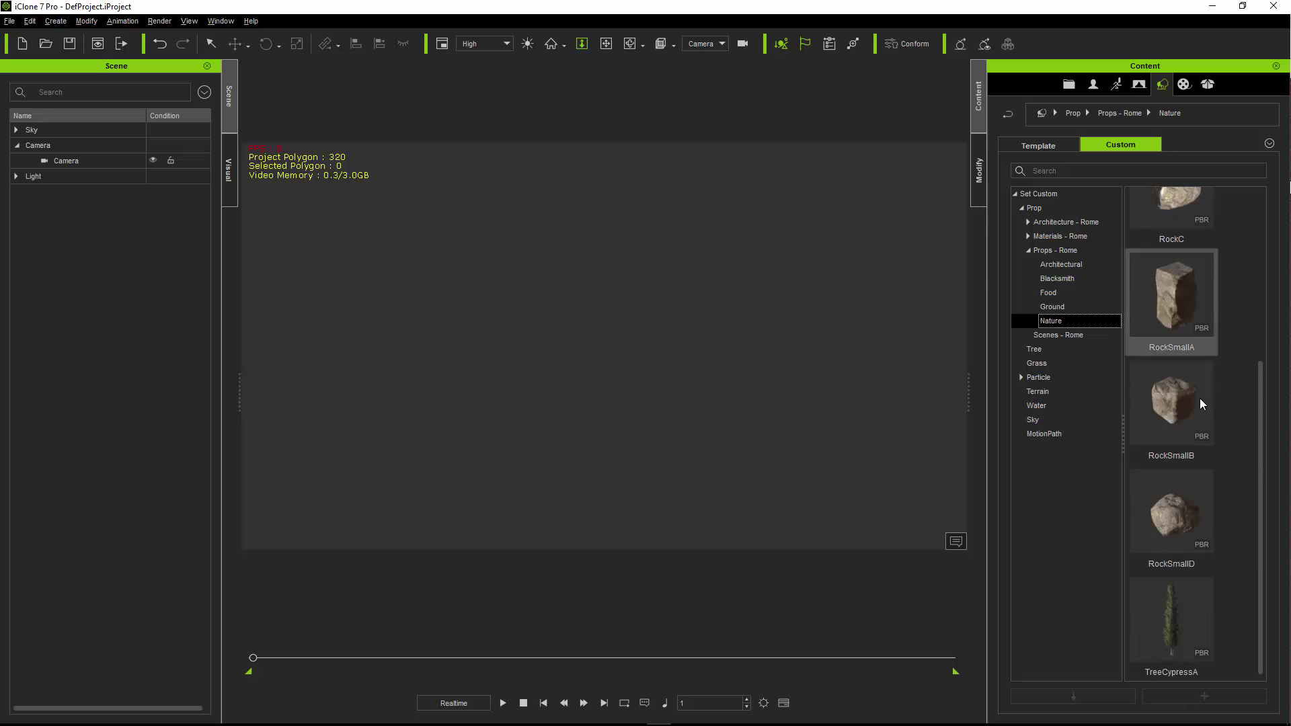
scroll(1183, 336, "up", 5)
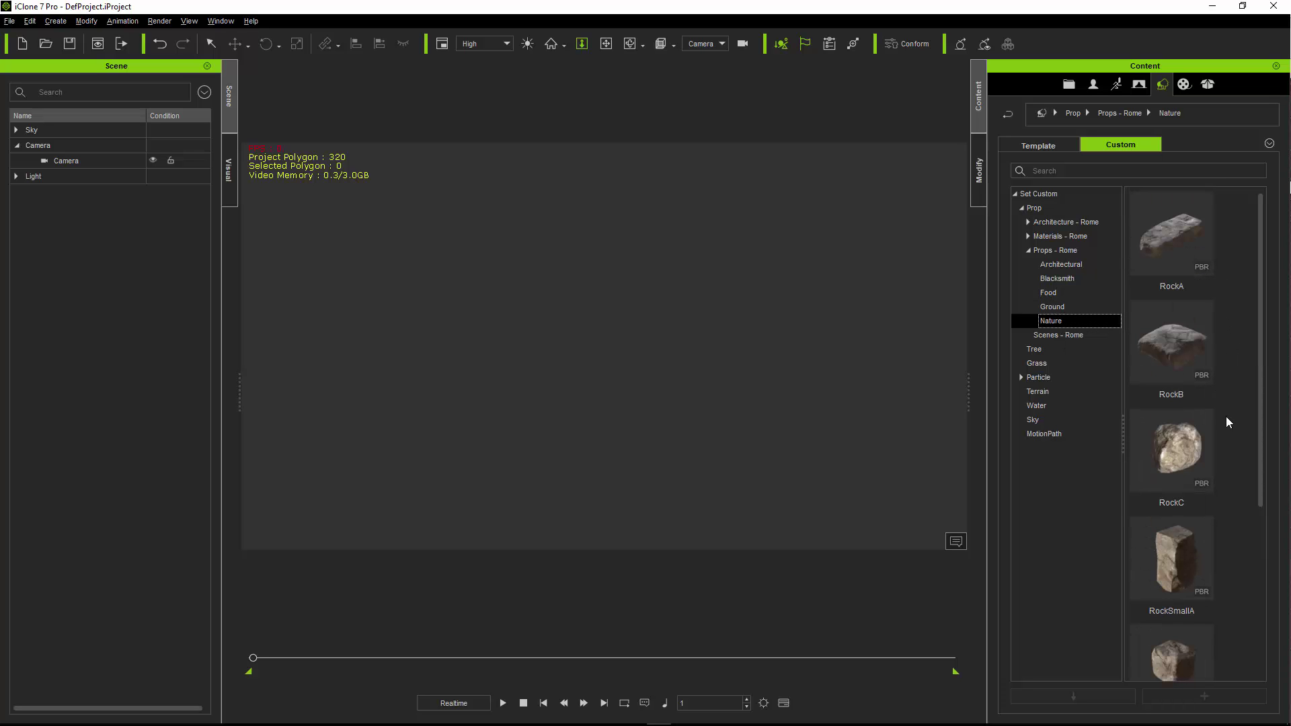